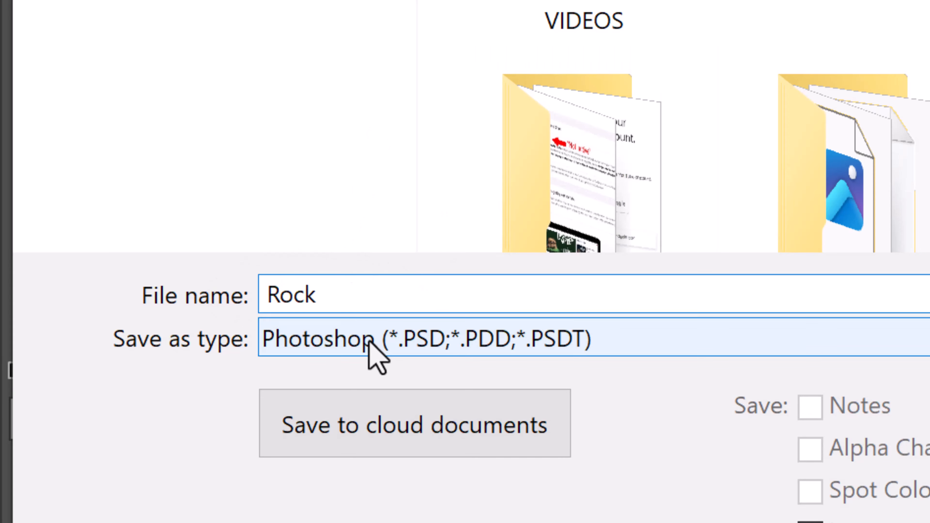
Step: Save the copy as a JPEG named Rock at Quality 12 (Maximum), Baseline Standard
click(371, 341)
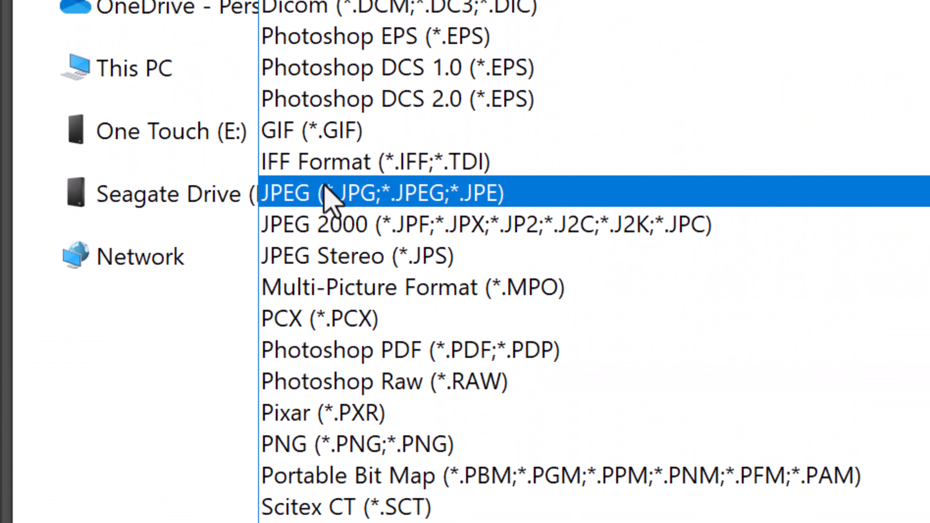
click(328, 194)
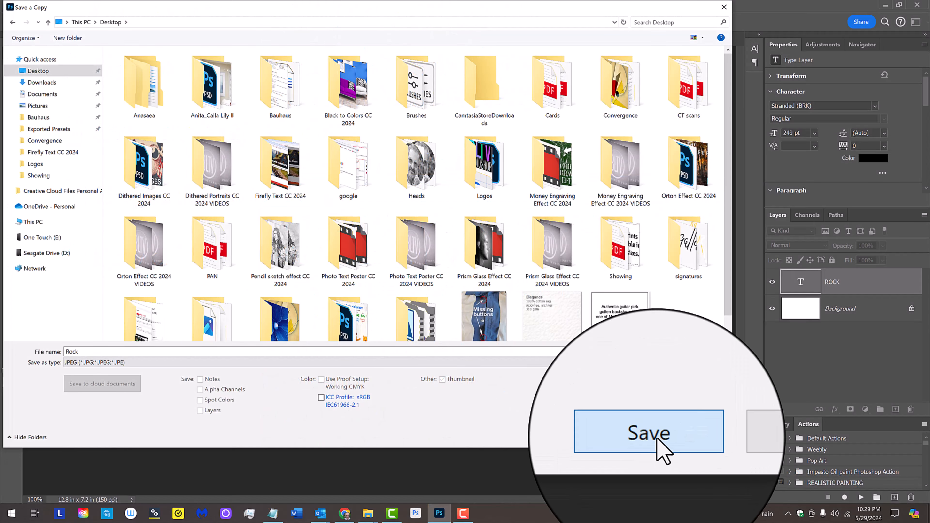
click(659, 438)
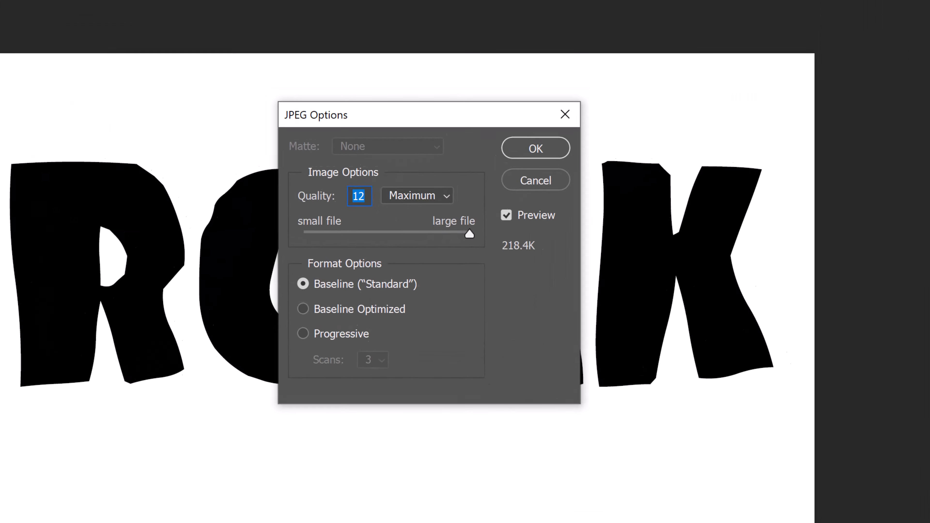
click(533, 150)
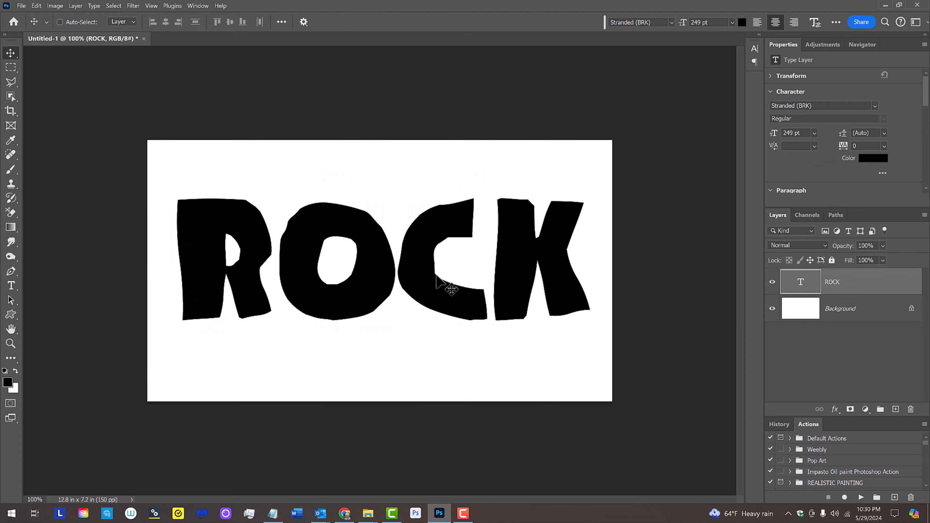
Step: In Chrome, start the Adobe Firefly sign-in and submit the account e-mail address
click(345, 514)
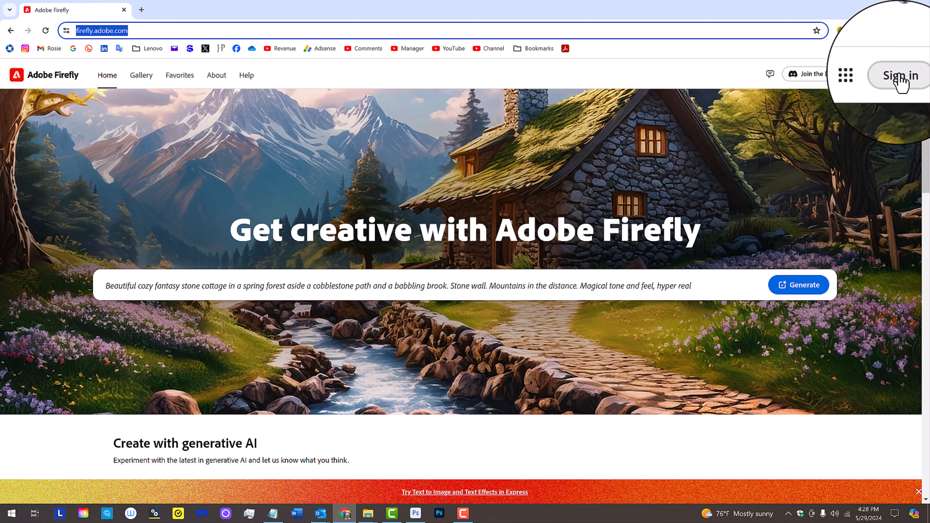
click(899, 77)
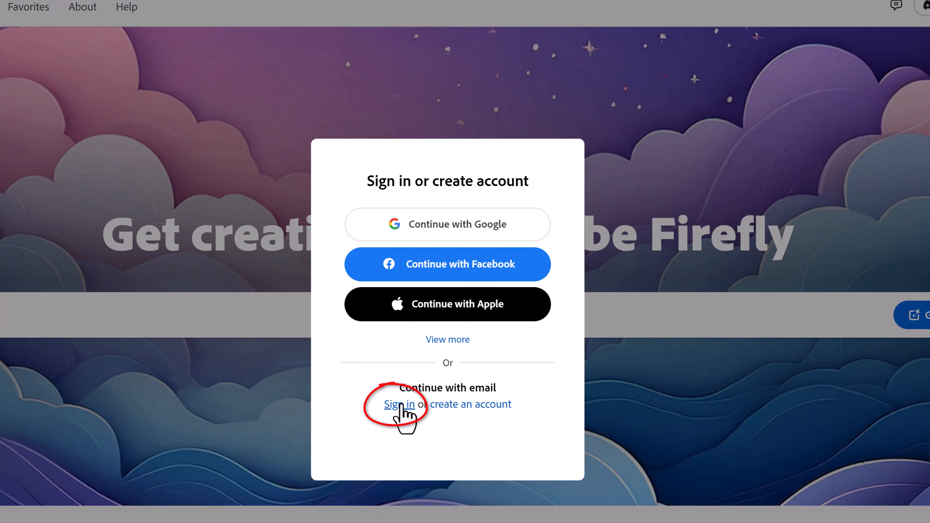
click(399, 404)
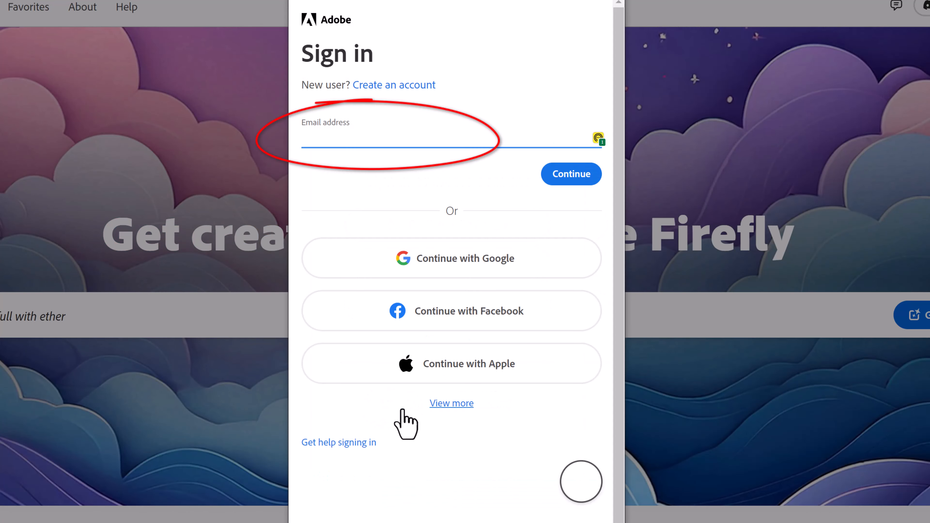
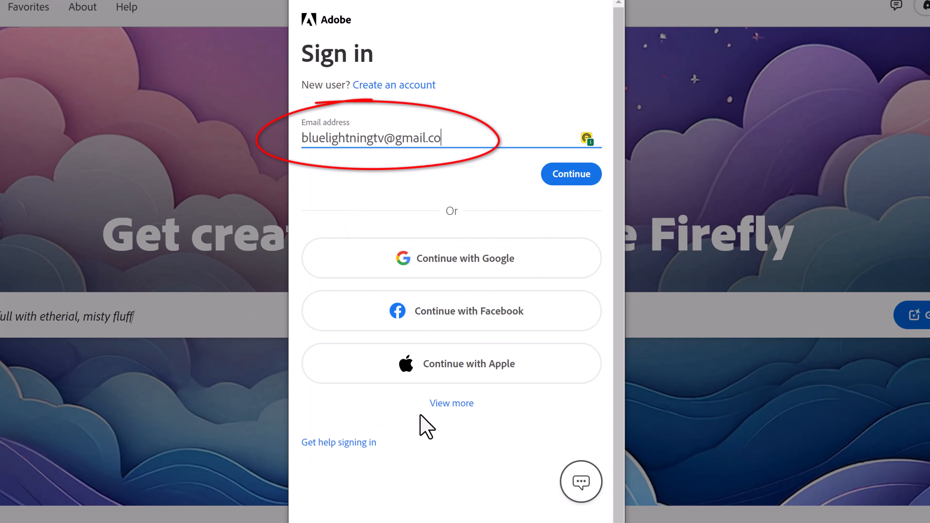
click(572, 176)
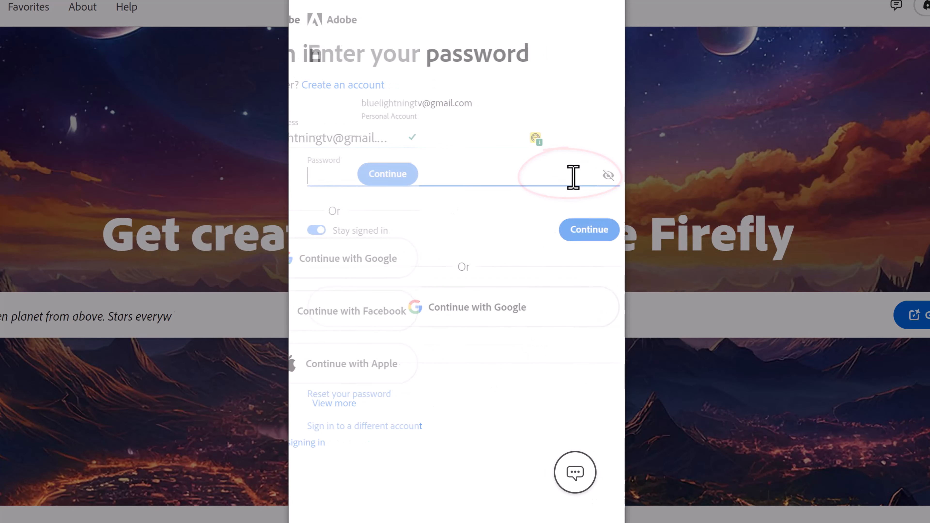
Step: Enter the account password, accept the updated terms, and type the large cracked, weathered boulder prompt
key(ctrl+v)
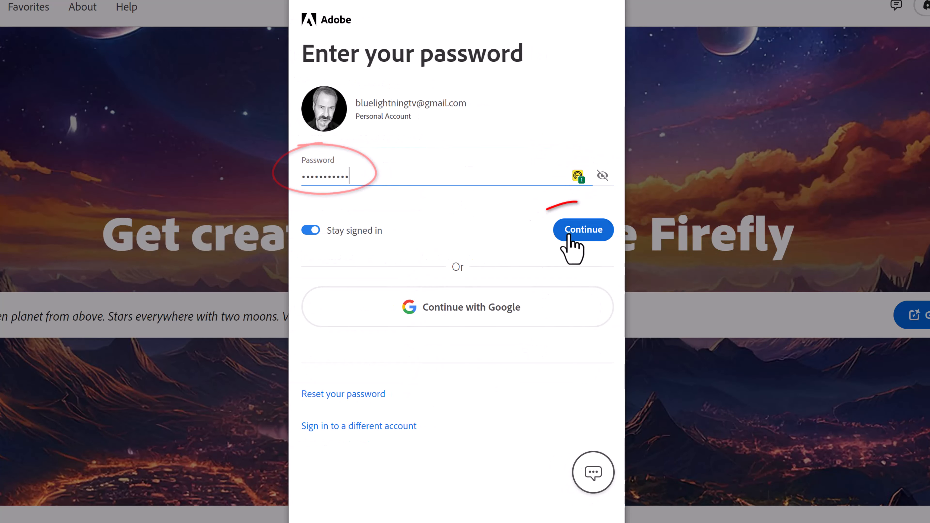
click(582, 238)
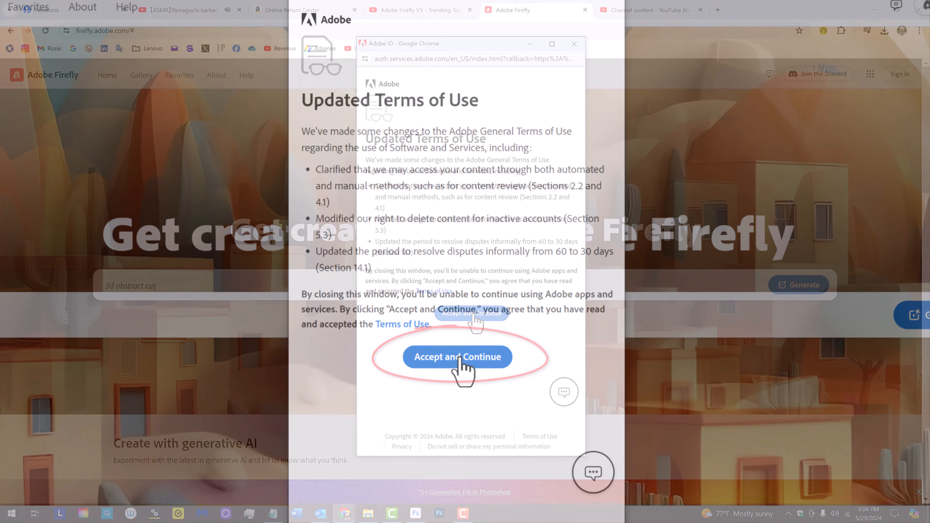
click(460, 358)
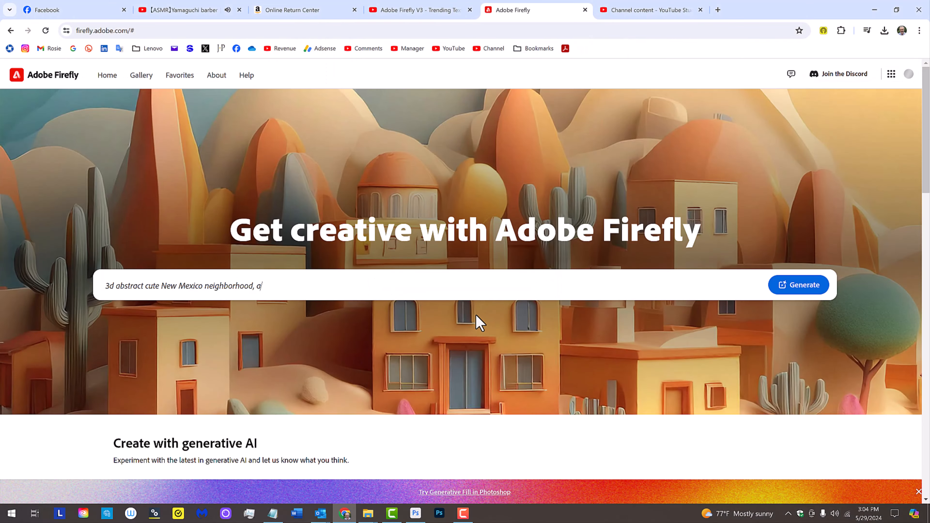
text(dobe houses, sunny des)
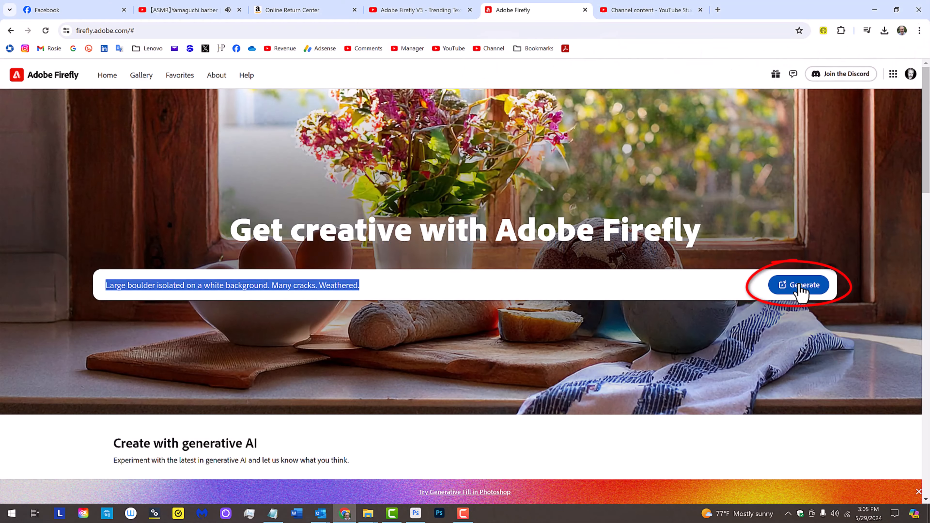
Step: Generate four boulder photos from the prompt, keeping the Square (1:1) aspect ratio
click(800, 287)
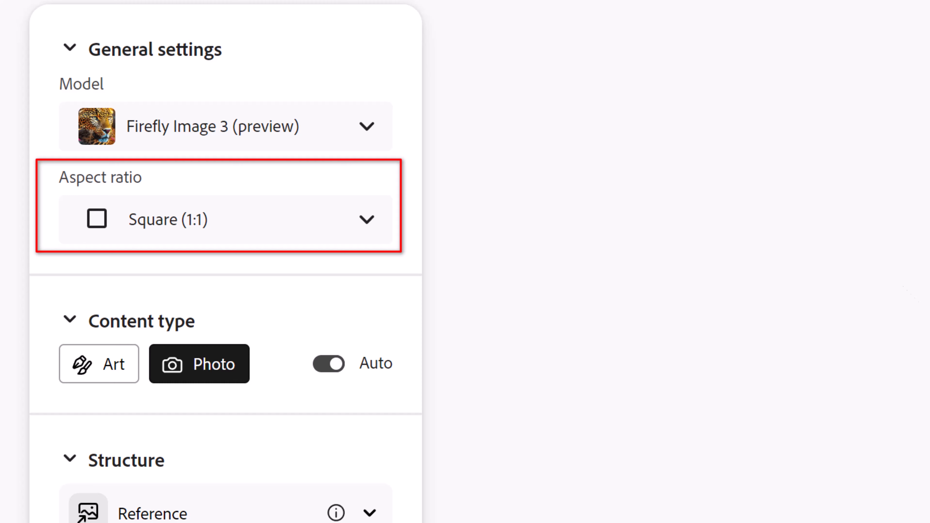
click(367, 220)
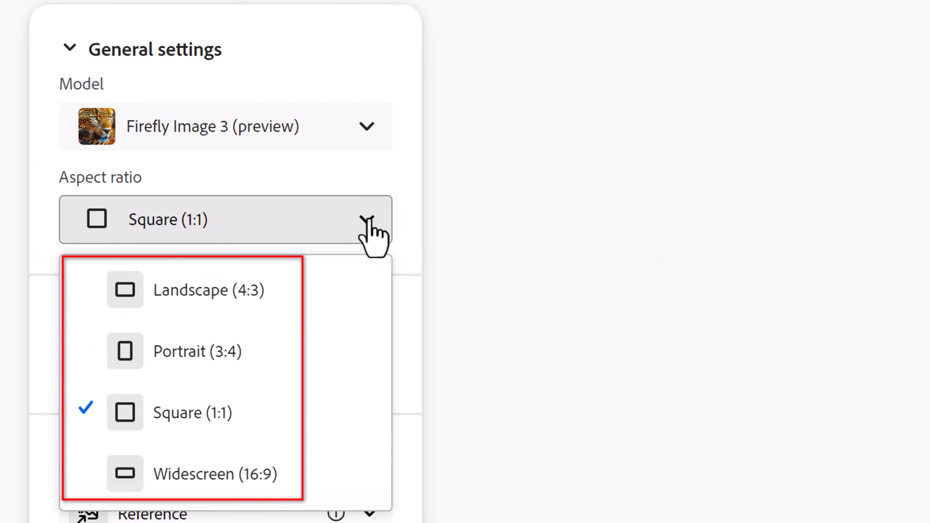
click(367, 220)
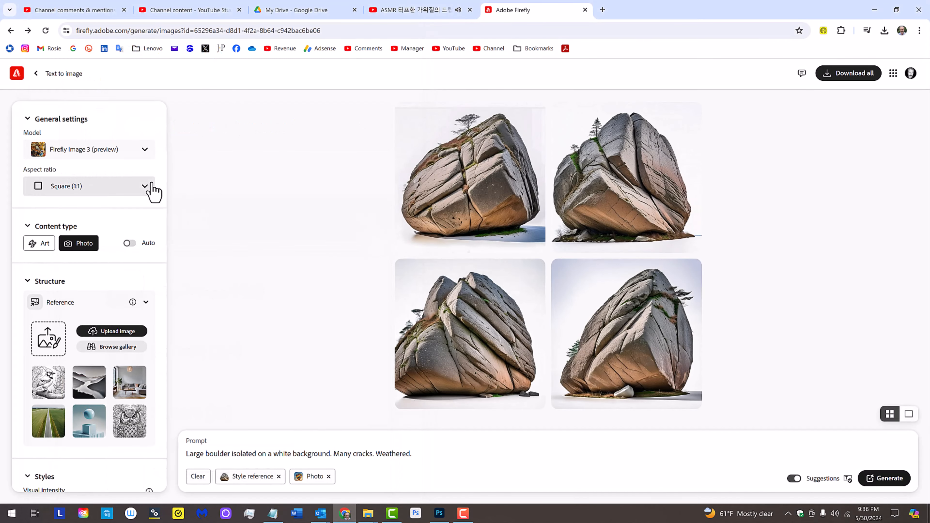
mouse_move(640, 145)
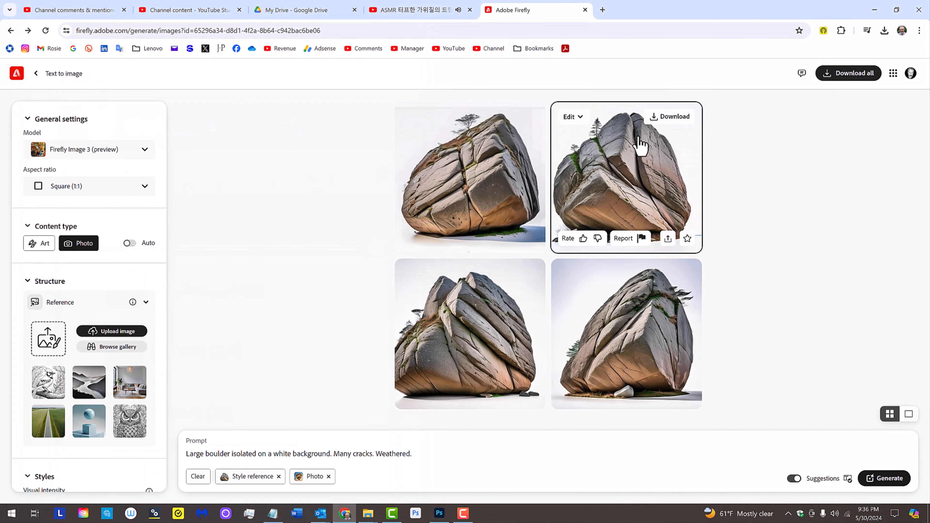
Step: Download the top-right boulder image, then upload the Desktop Rock lettering image as structure reference
click(673, 117)
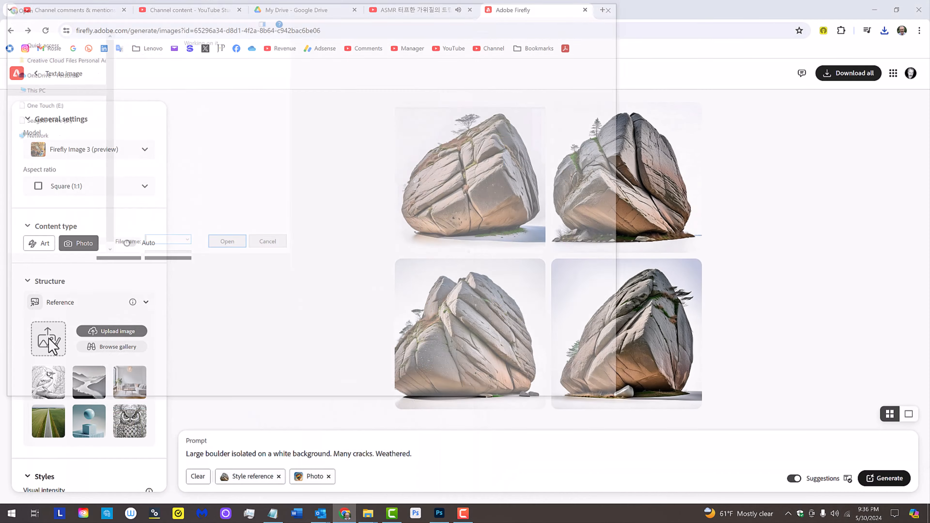
click(148, 229)
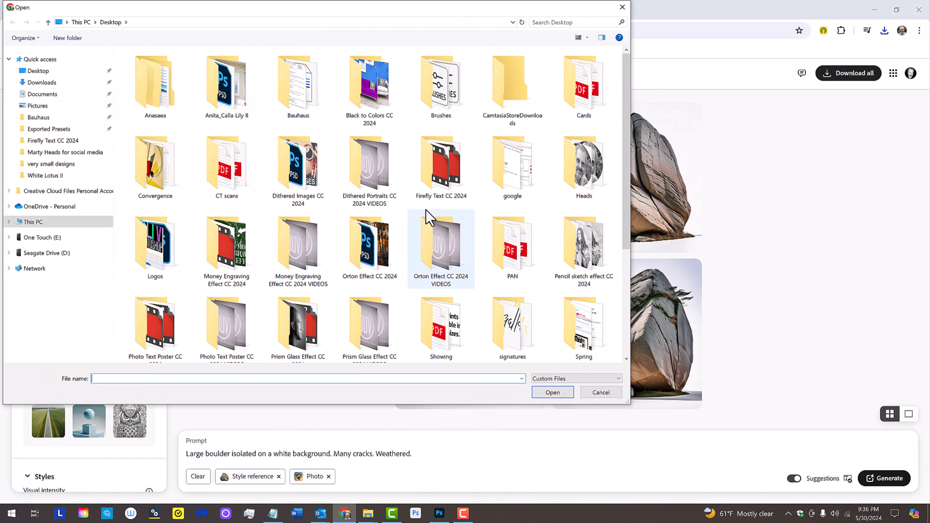
scroll(602, 326, down, 5)
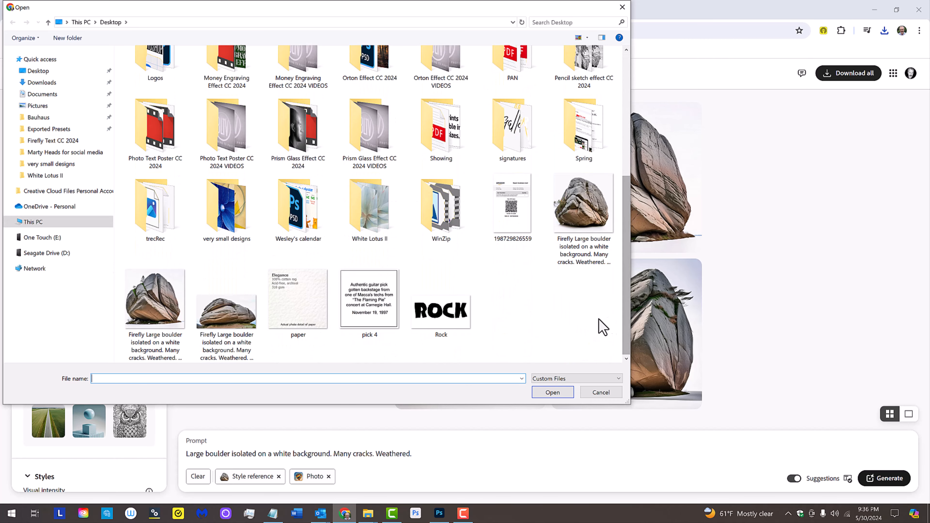
click(456, 314)
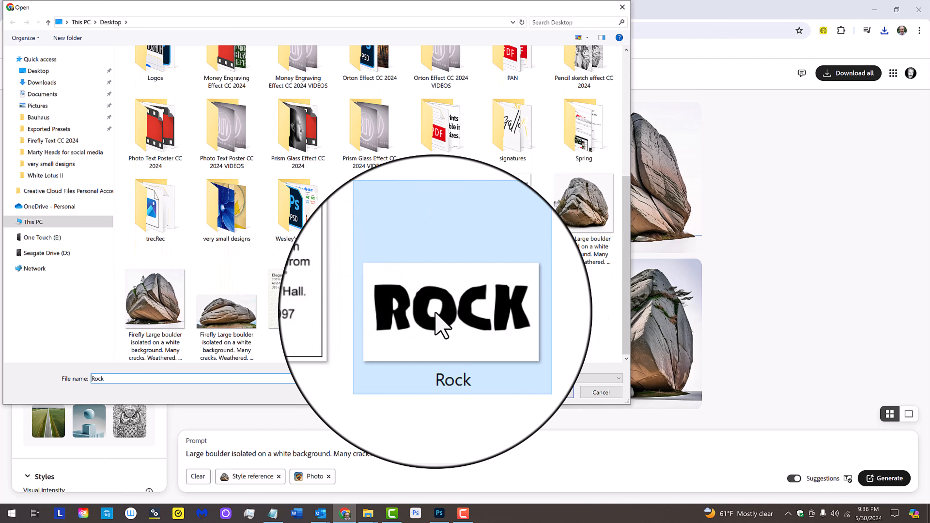
click(554, 392)
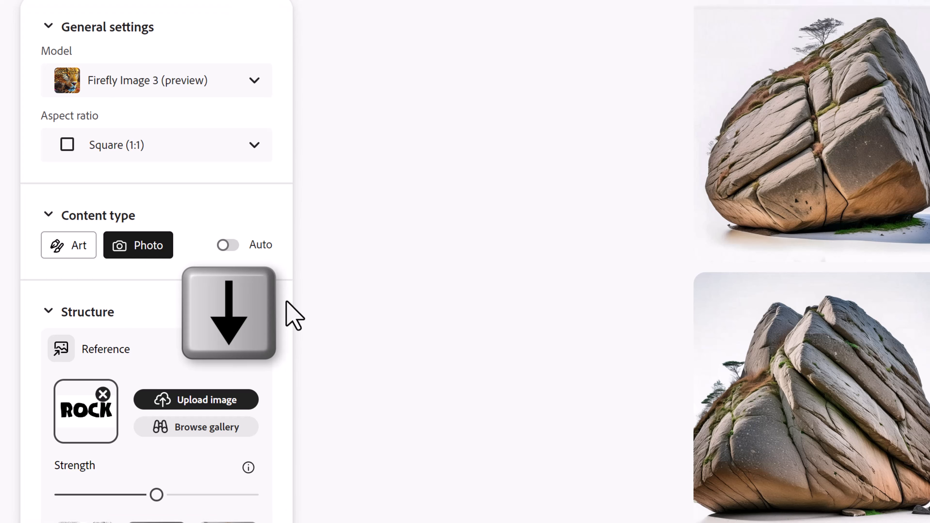
scroll(287, 301, down, 12)
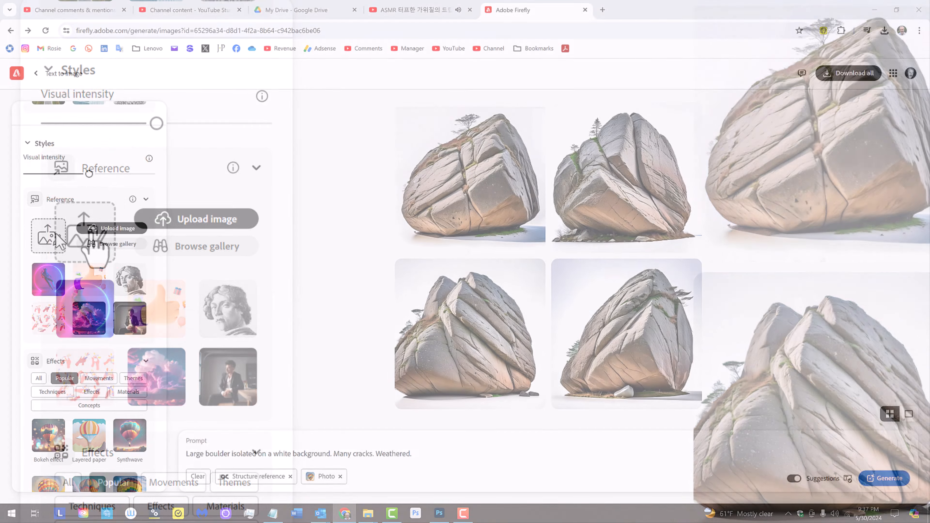
Step: Upload the downloaded Firefly Large boulder image as the style reference
click(91, 235)
scroll(625, 138, down, 5)
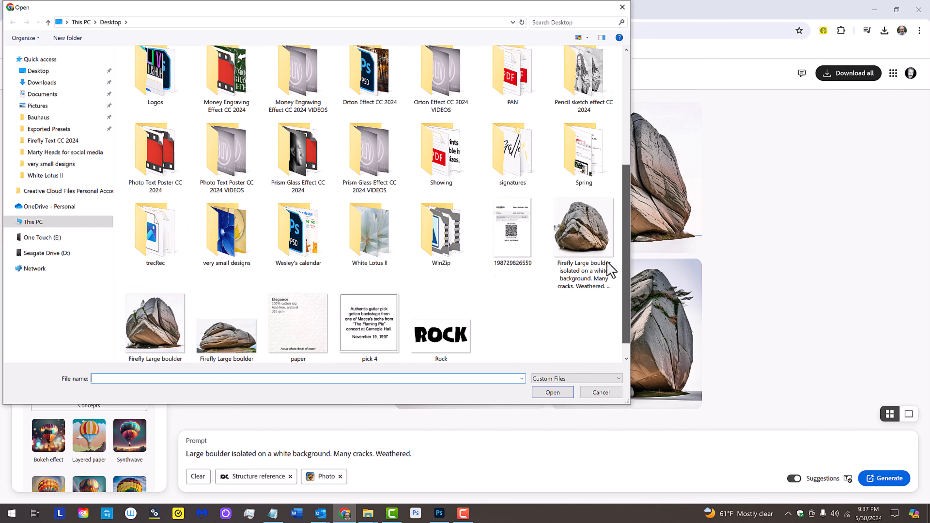
click(158, 282)
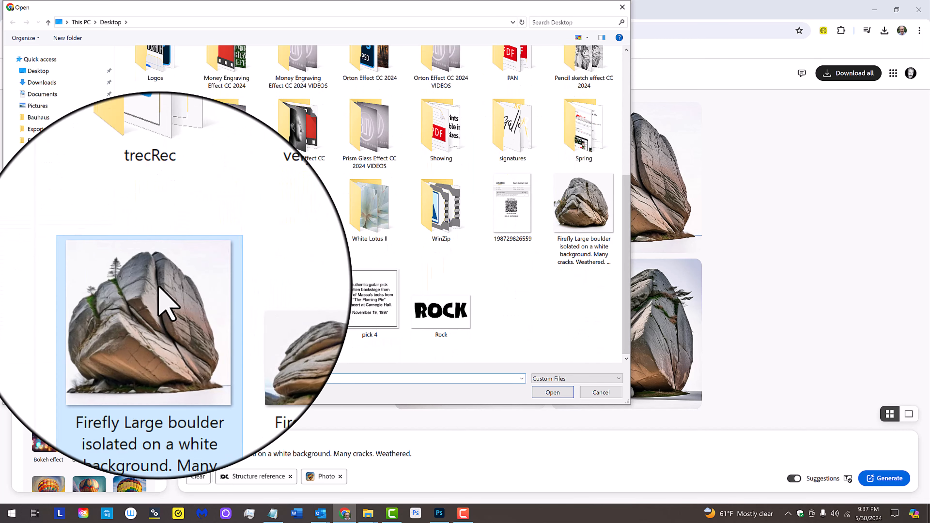
click(555, 391)
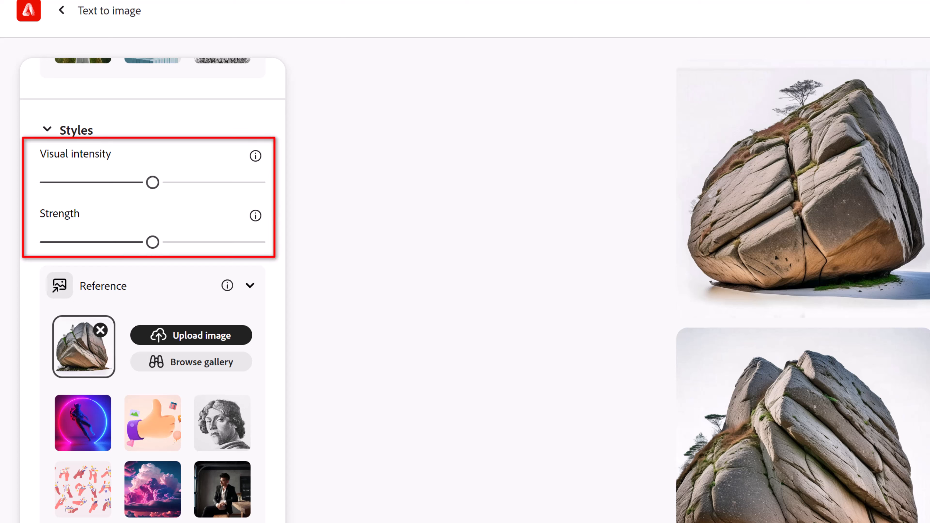
Step: Change the aspect ratio to Widescreen (16:9)
scroll(277, 365, up, 1)
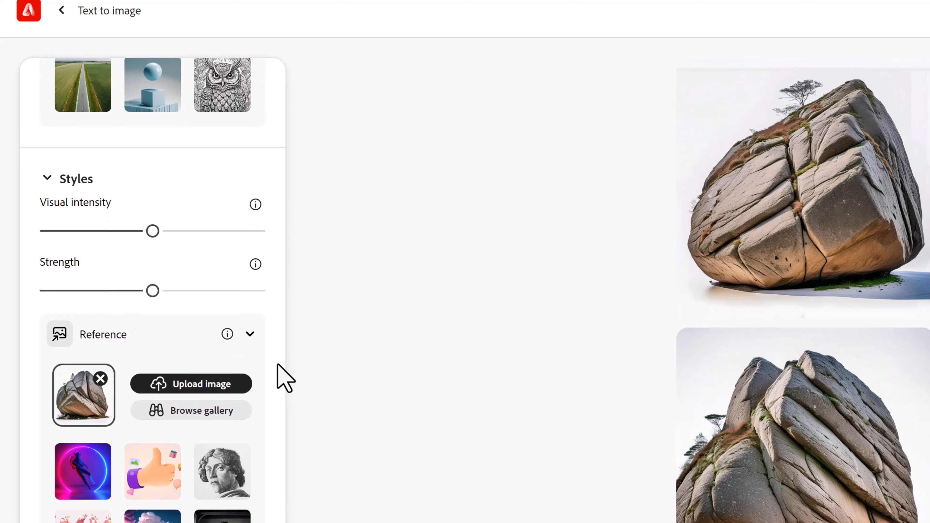
scroll(277, 364, up, 6)
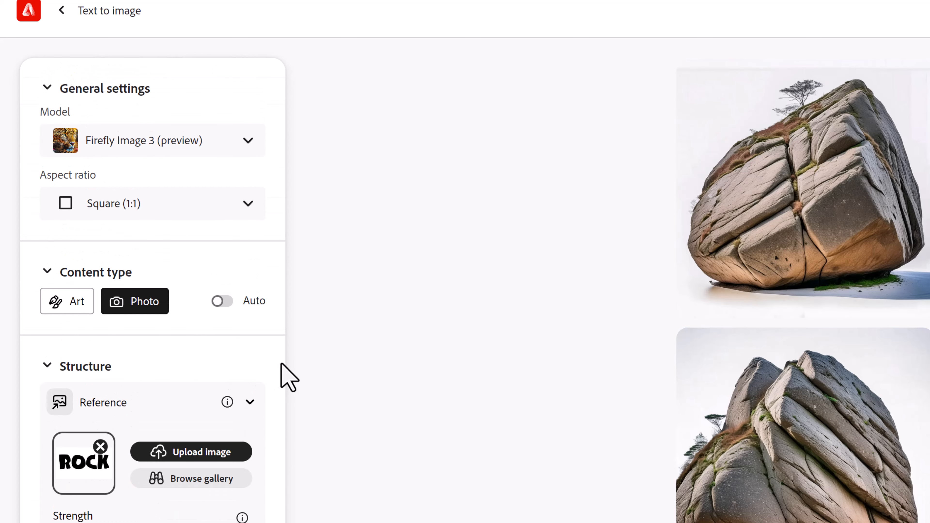
click(247, 204)
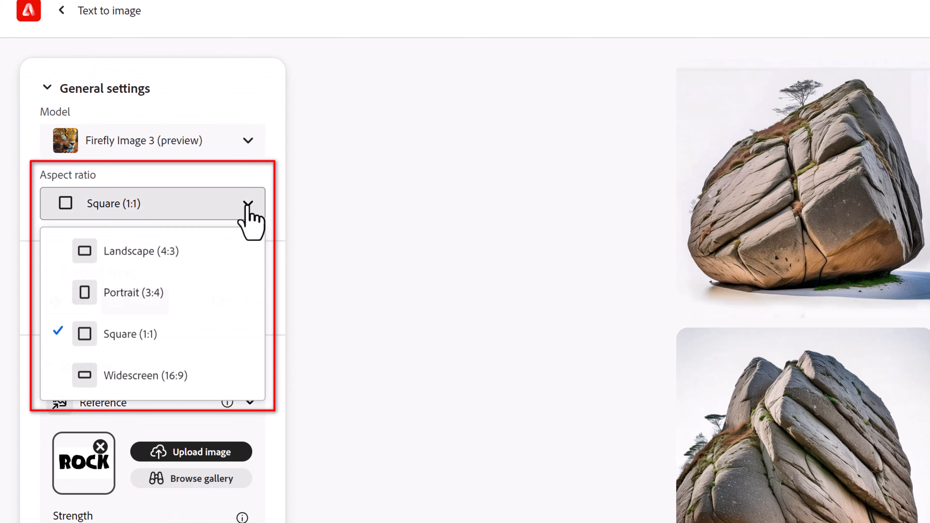
click(133, 375)
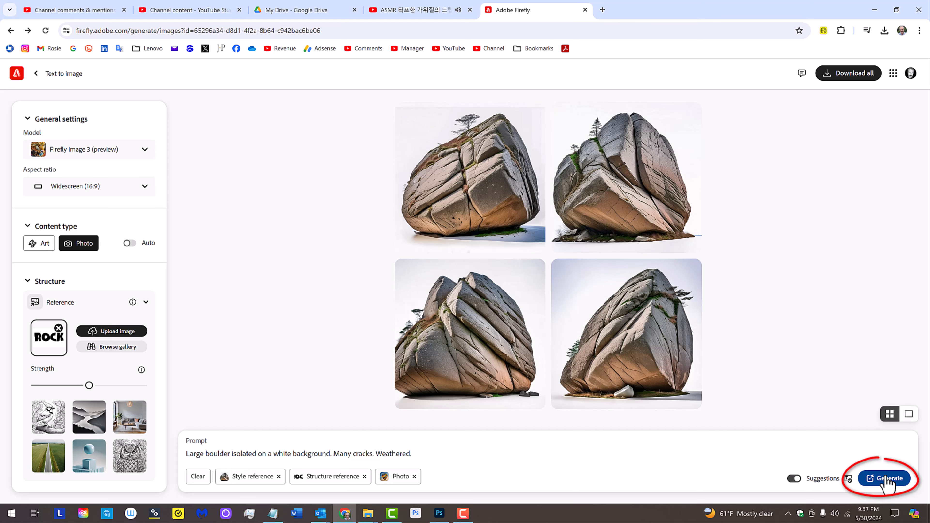
Step: Generate two sets of ROCK-in-weathered-stone images, then return to Photoshop's ROCK document
click(886, 479)
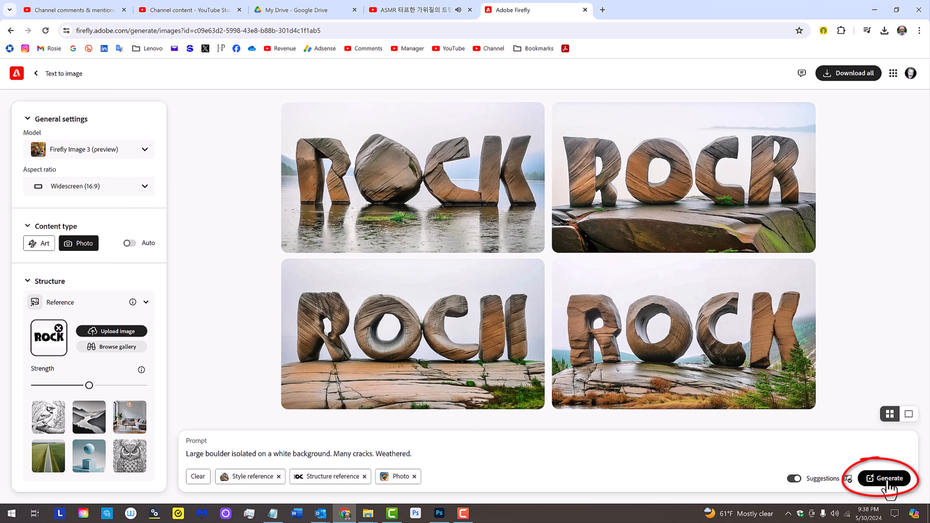
click(888, 482)
mouse_move(814, 370)
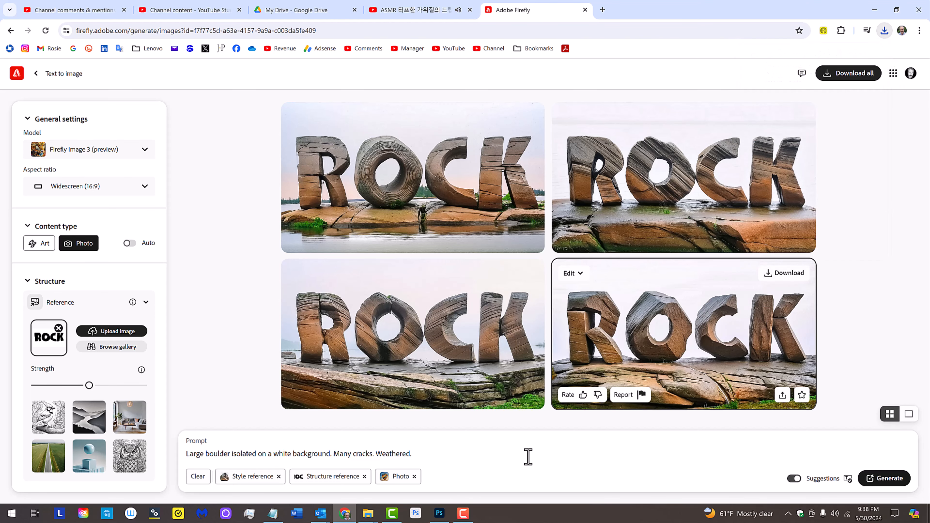
click(440, 513)
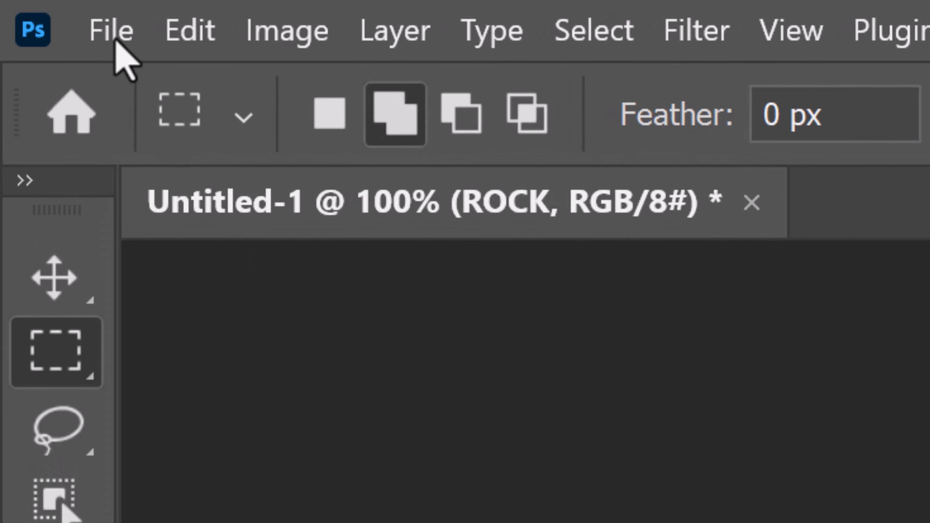
Step: Open the downloaded Firefly Large boulder ROCK image from the Desktop via File > Open
click(117, 44)
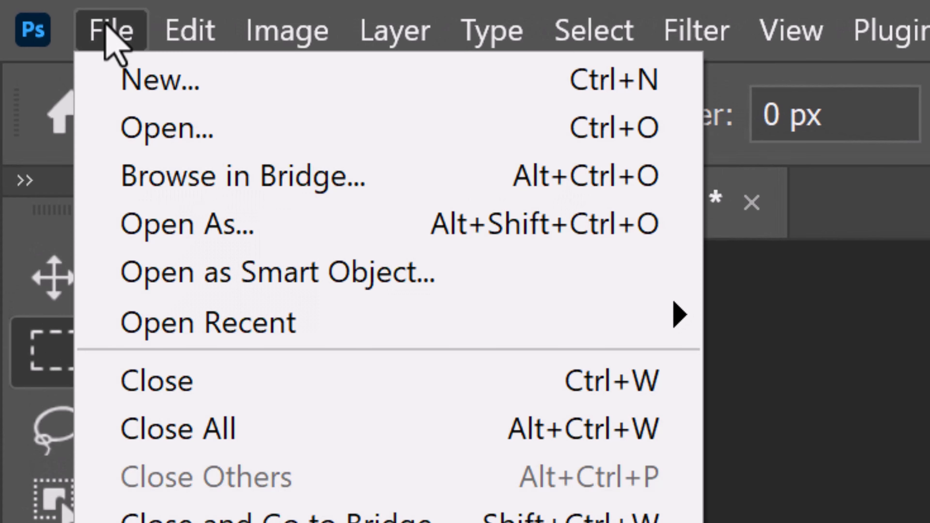
click(157, 128)
click(207, 370)
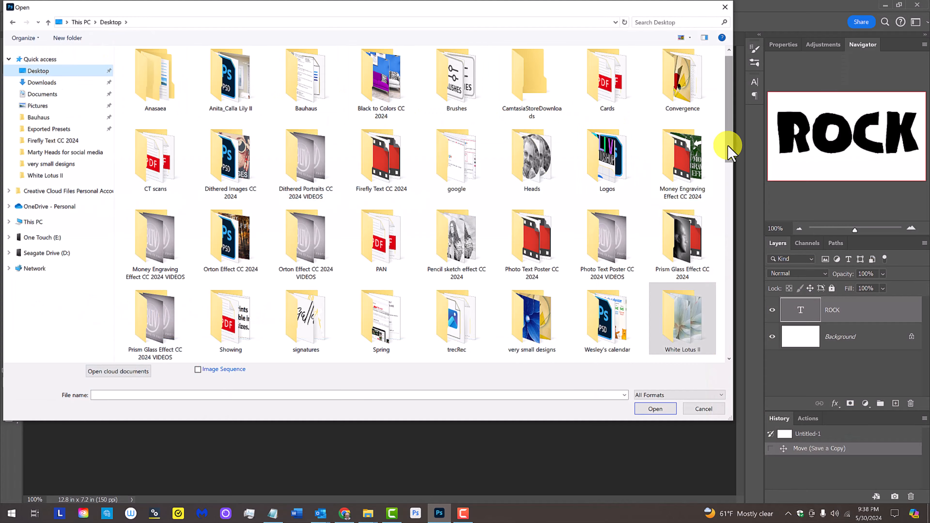
scroll(720, 284, down, 2)
click(232, 163)
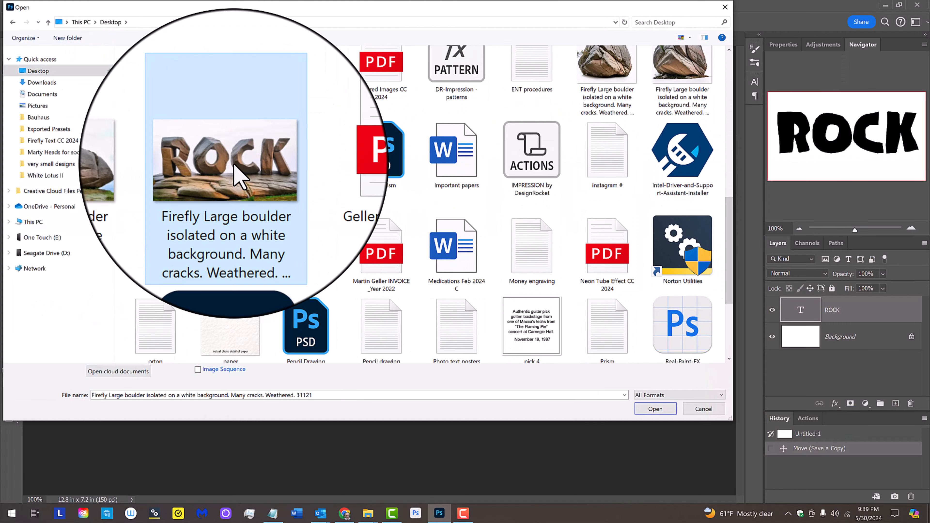
click(655, 408)
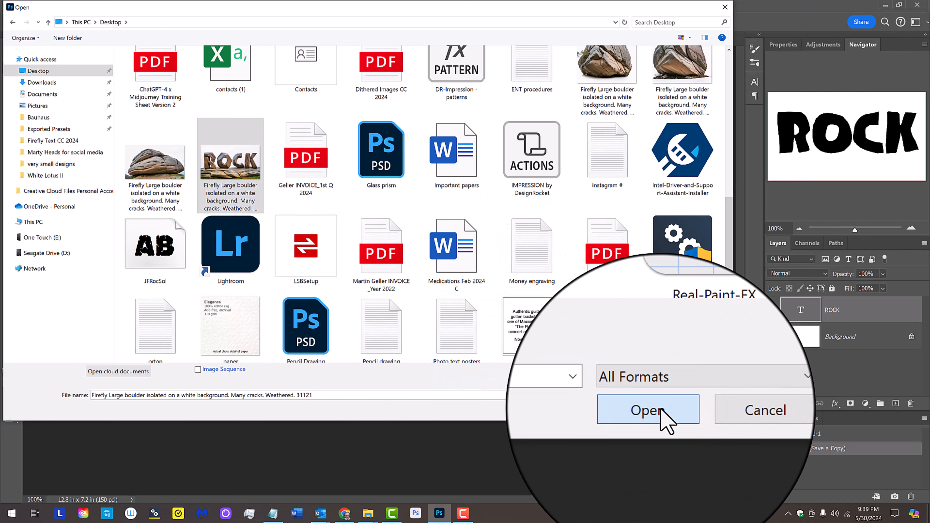